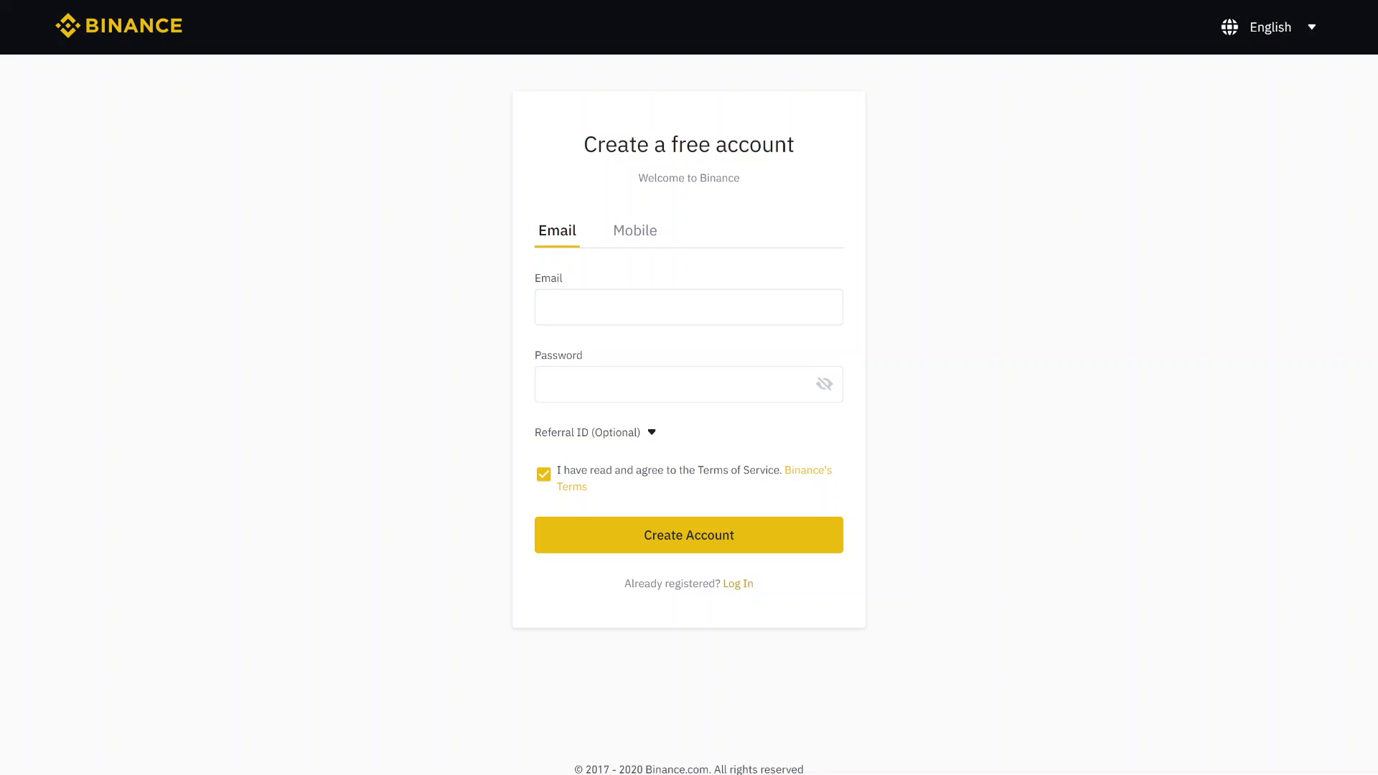
Step: Paste the referral code into the sign-up form's Referral ID field to show its 10% commission kickback
{"action": "left_click", "coordinate": [536, 296]}
{"action": "left_click", "coordinate": [581, 439]}
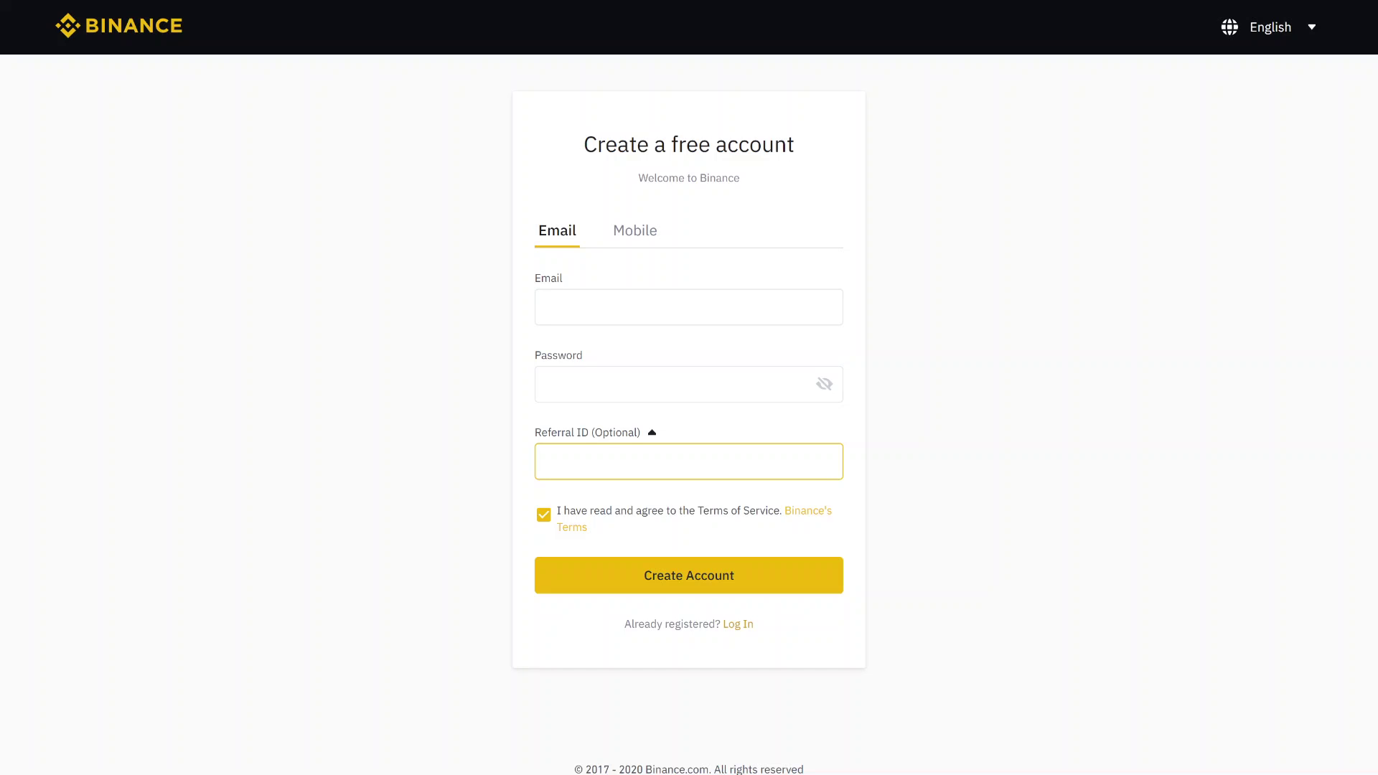
{"action": "left_click", "coordinate": [486, 475]}
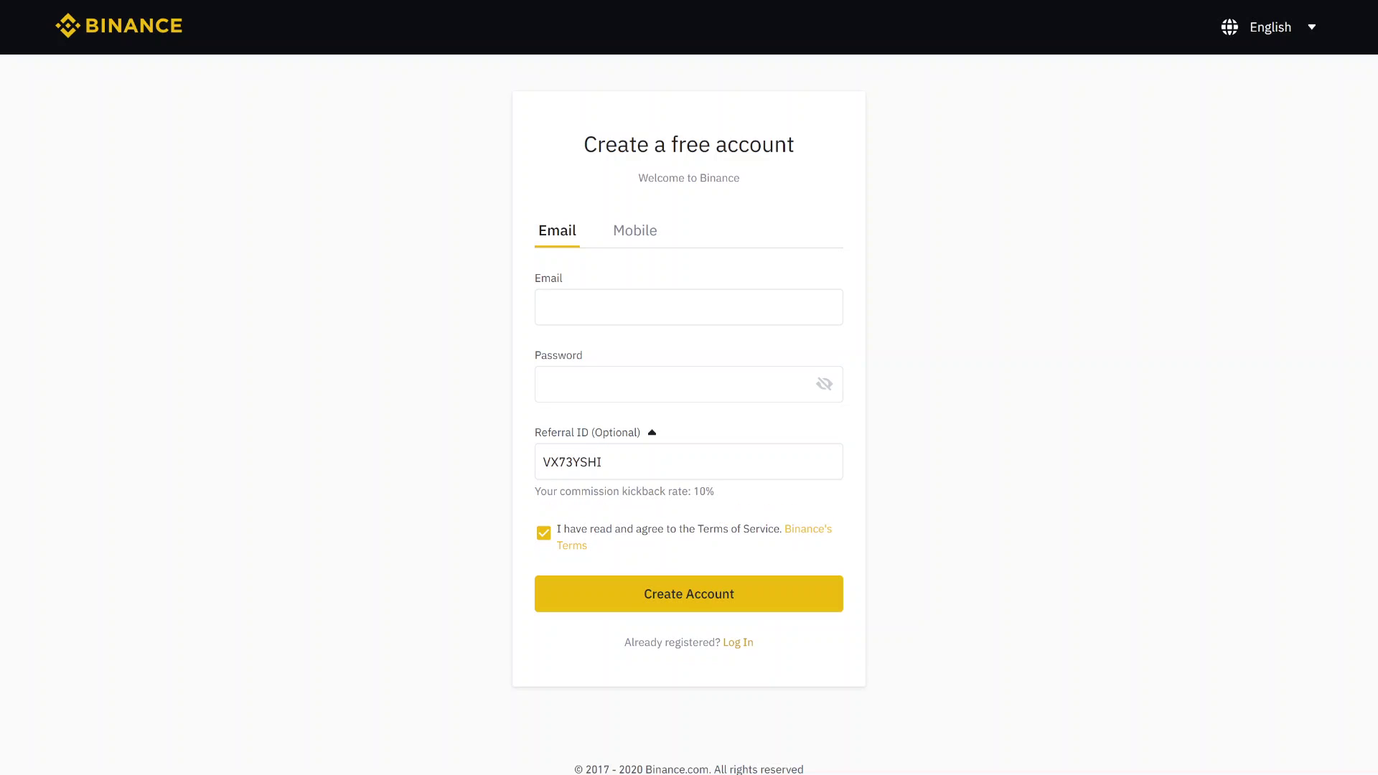
{"action": "double_click", "coordinate": [700, 491]}
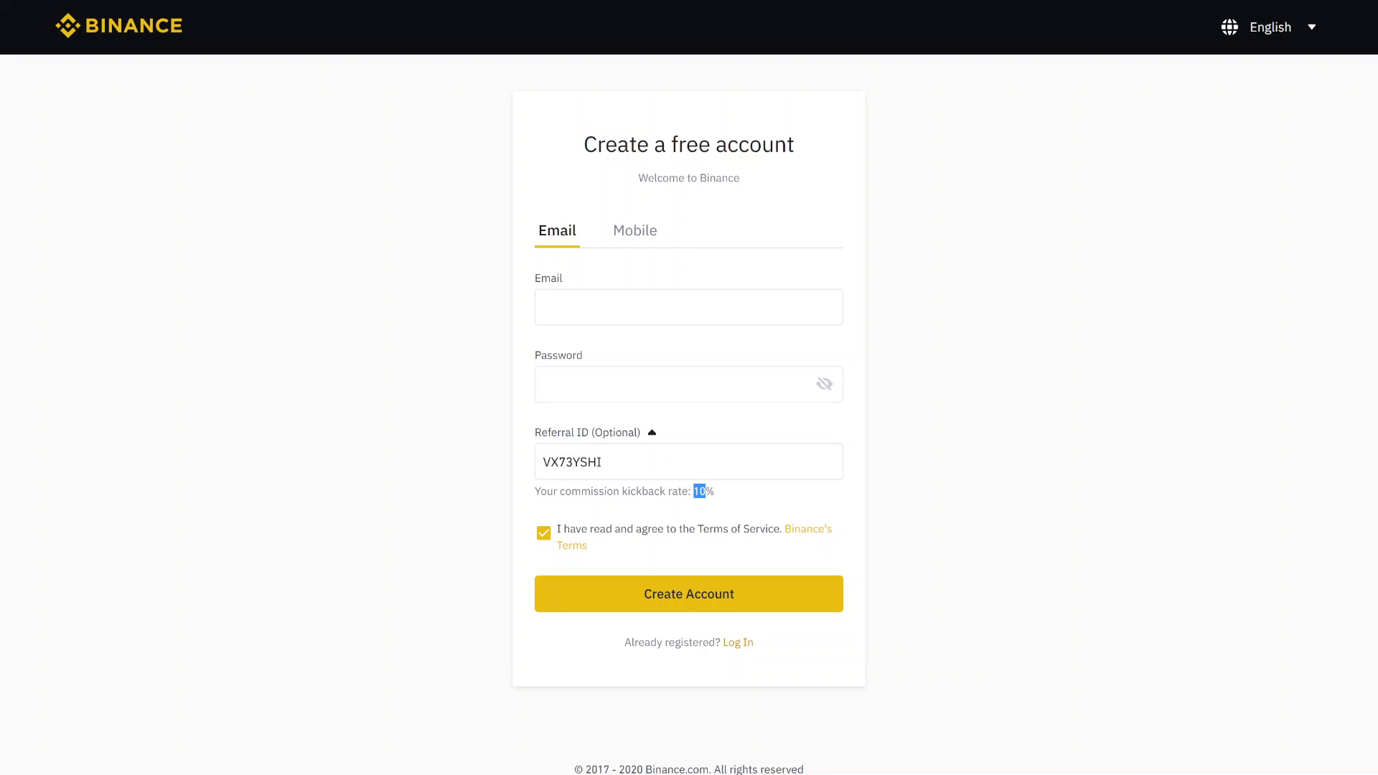
{"action": "left_click", "coordinate": [479, 506]}
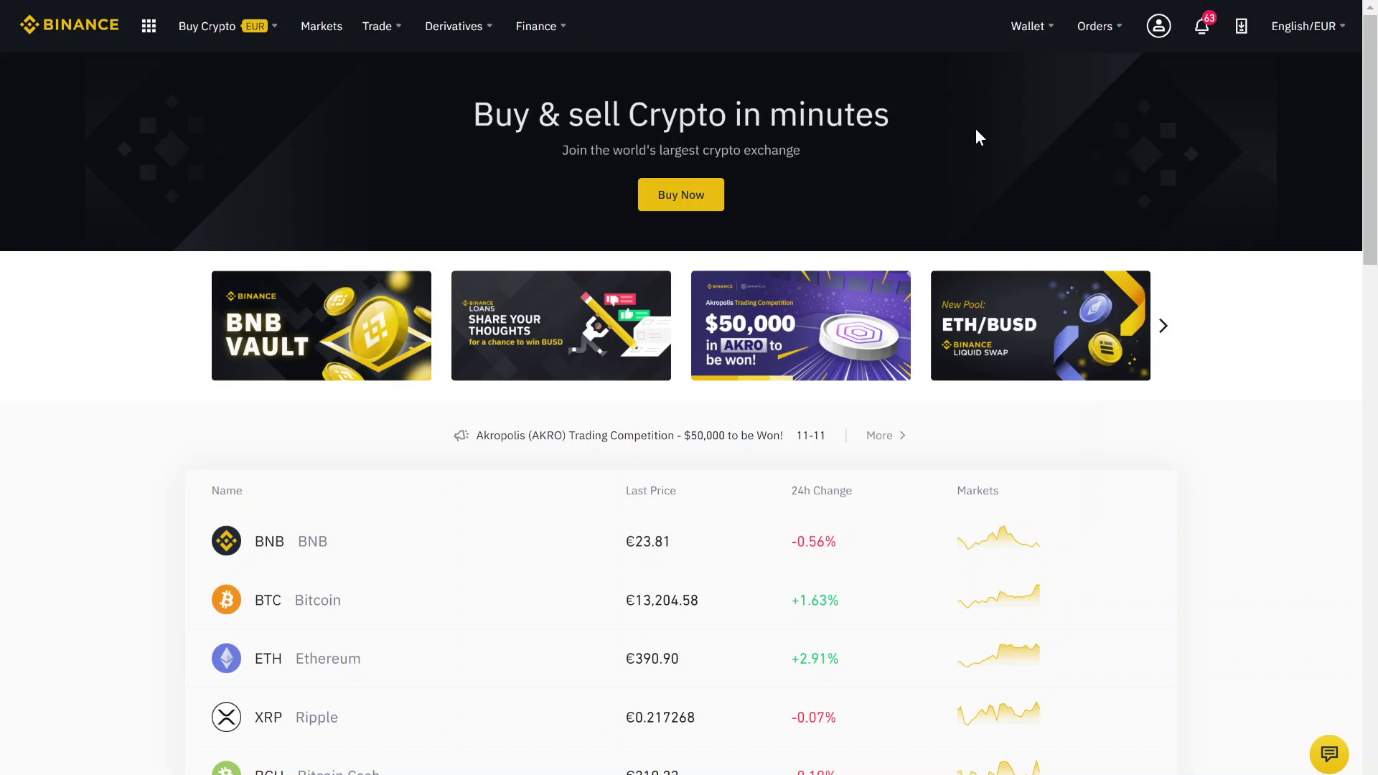
Step: Open the Fiat and Spot wallet and search 'rip' to list XRP Ripple at 195.51176583
{"action": "mouse_move", "coordinate": [1031, 47]}
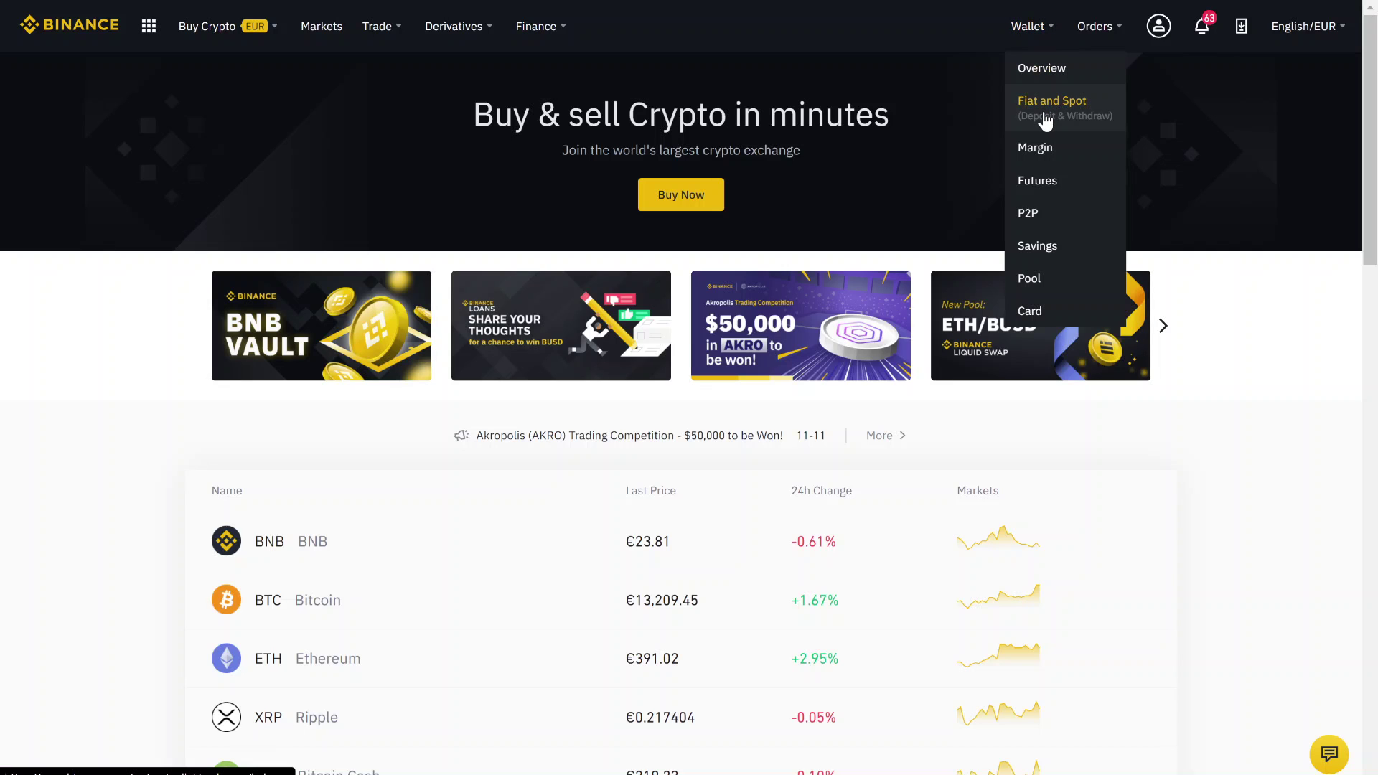
{"action": "left_click", "coordinate": [1045, 119]}
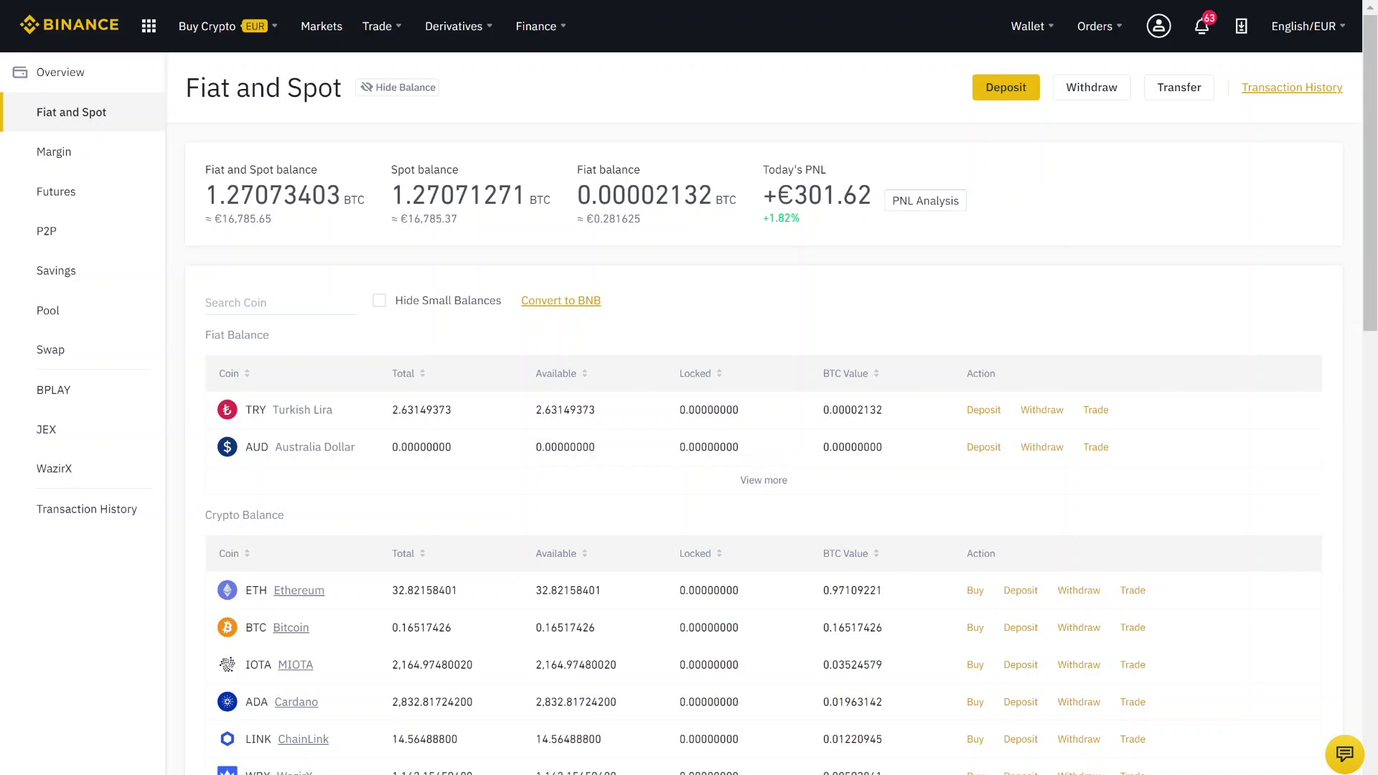
{"action": "left_click", "coordinate": [230, 302]}
{"action": "type", "text": "riplle"}
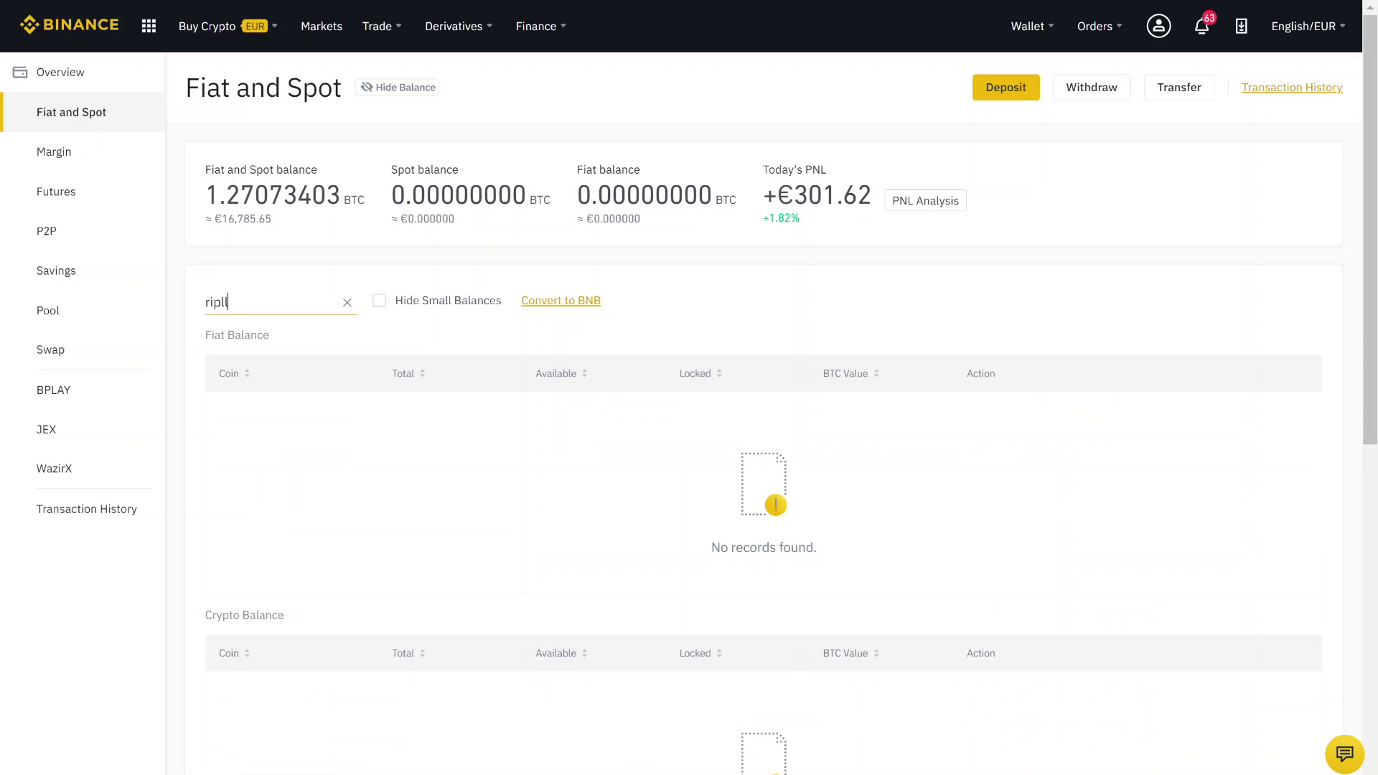
{"action": "key", "text": "BackSpace"}
{"action": "key", "text": "BackSpace"}
{"action": "scroll", "coordinate": [689, 388], "scroll_direction": "down", "scroll_amount": 1}
{"action": "scroll", "coordinate": [283, 482], "scroll_direction": "down", "scroll_amount": 2}
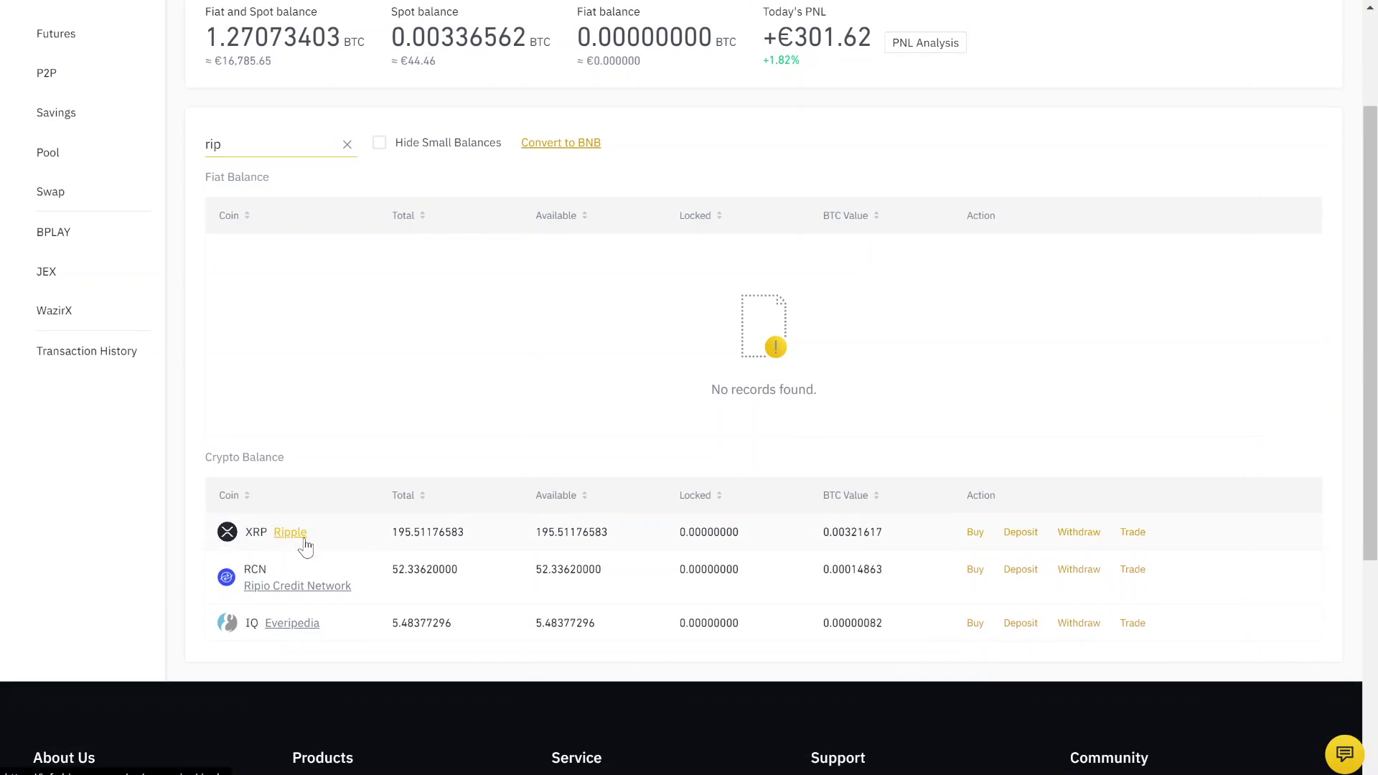
Step: Start buying XRP from its wallet row, spending EUR with a 0.00 EUR cash balance
{"action": "left_click", "coordinate": [977, 535]}
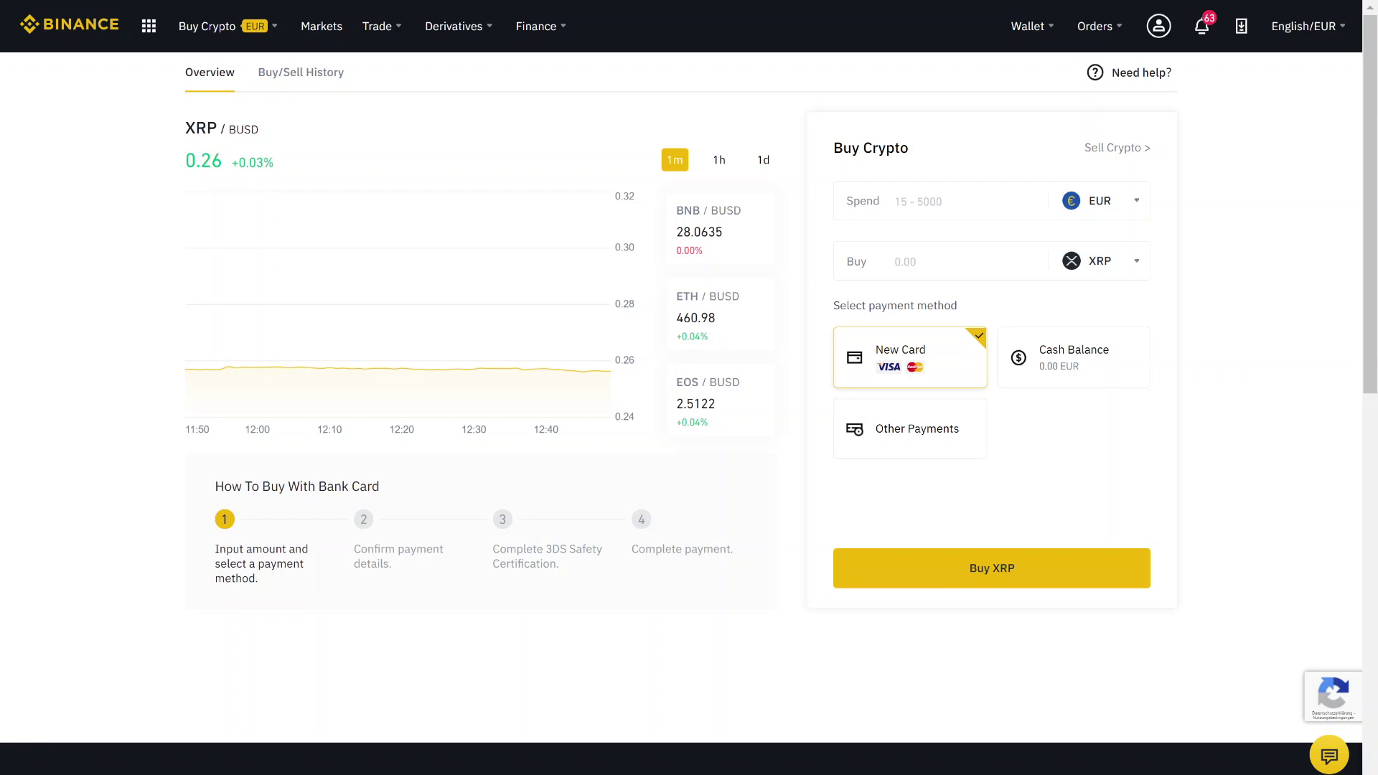
{"action": "left_click", "coordinate": [969, 201]}
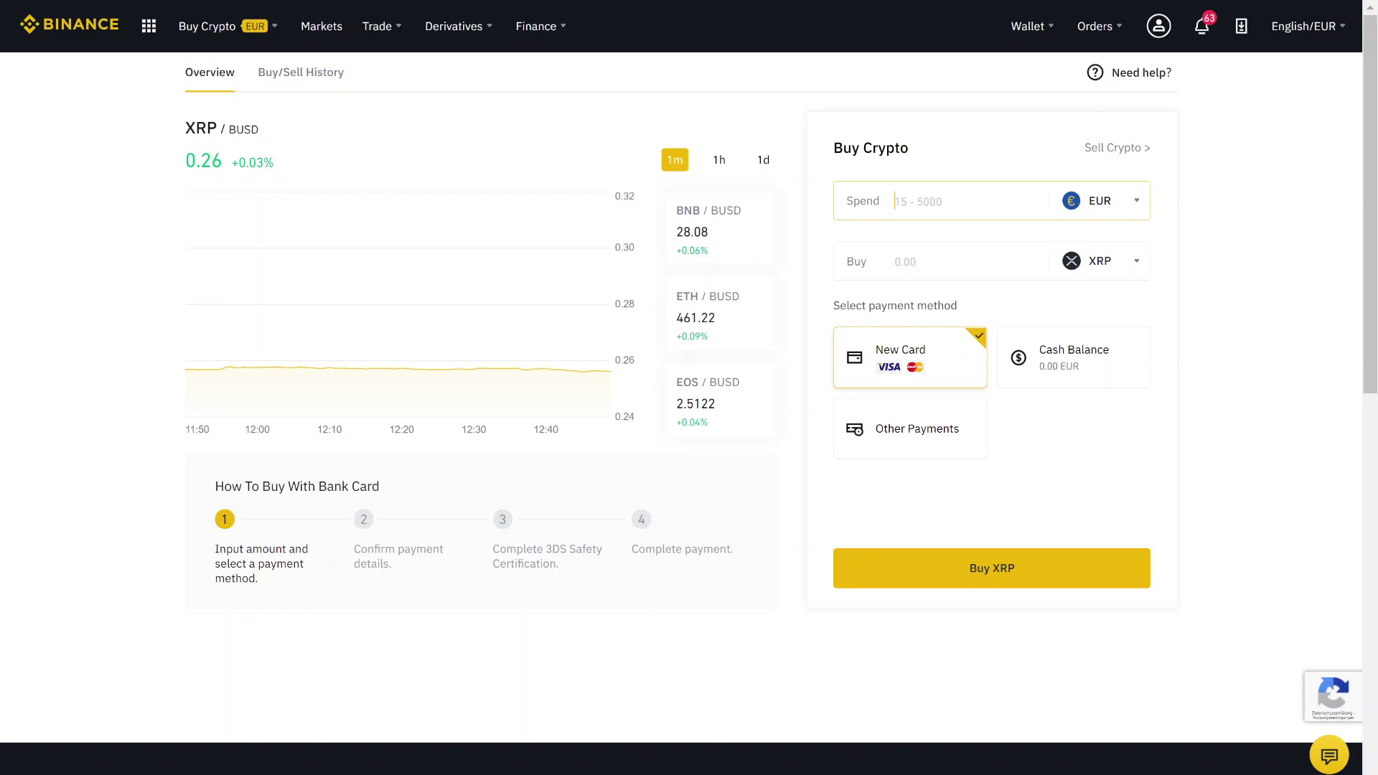
{"action": "left_click", "coordinate": [821, 276]}
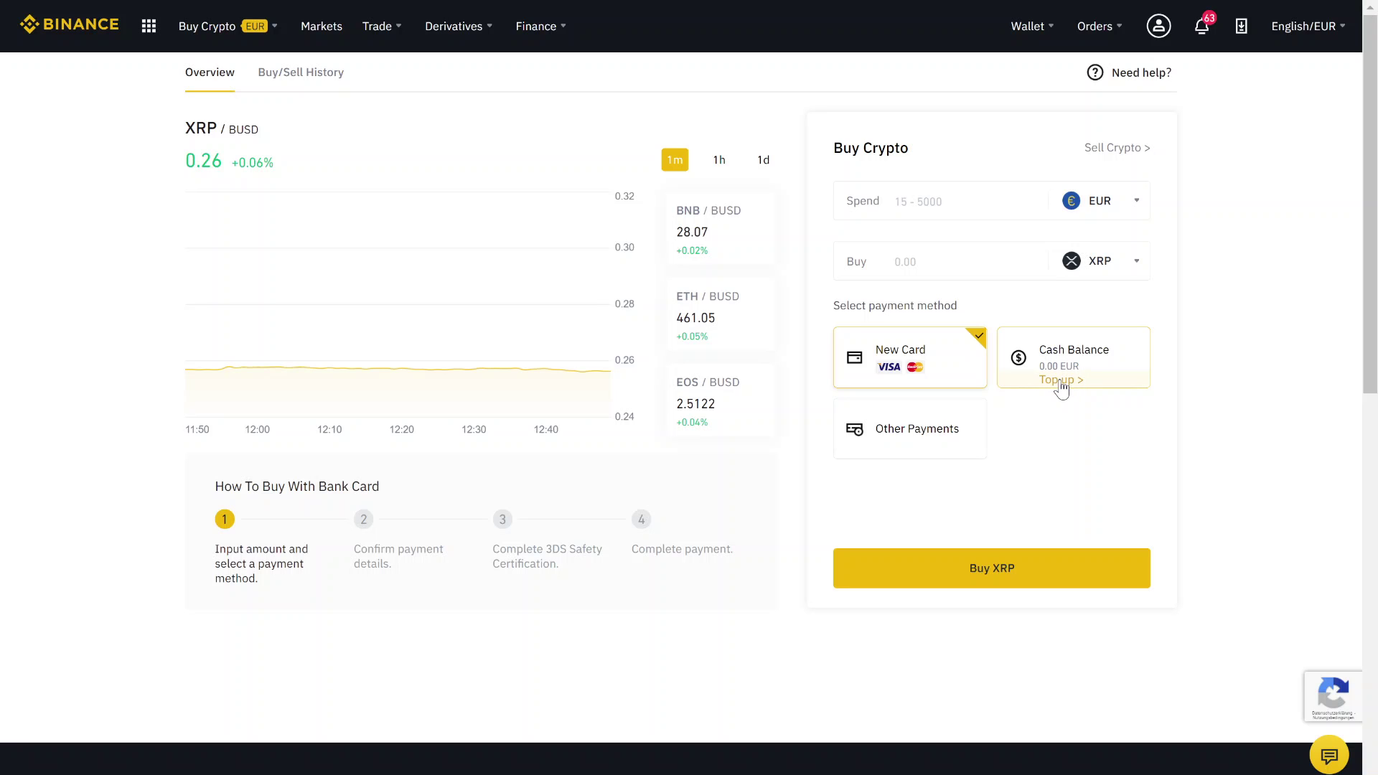
Step: Top up the cash balance with a 500 EUR SEPA bank transfer, accepting the ClearJunction consent
{"action": "left_click", "coordinate": [1061, 389]}
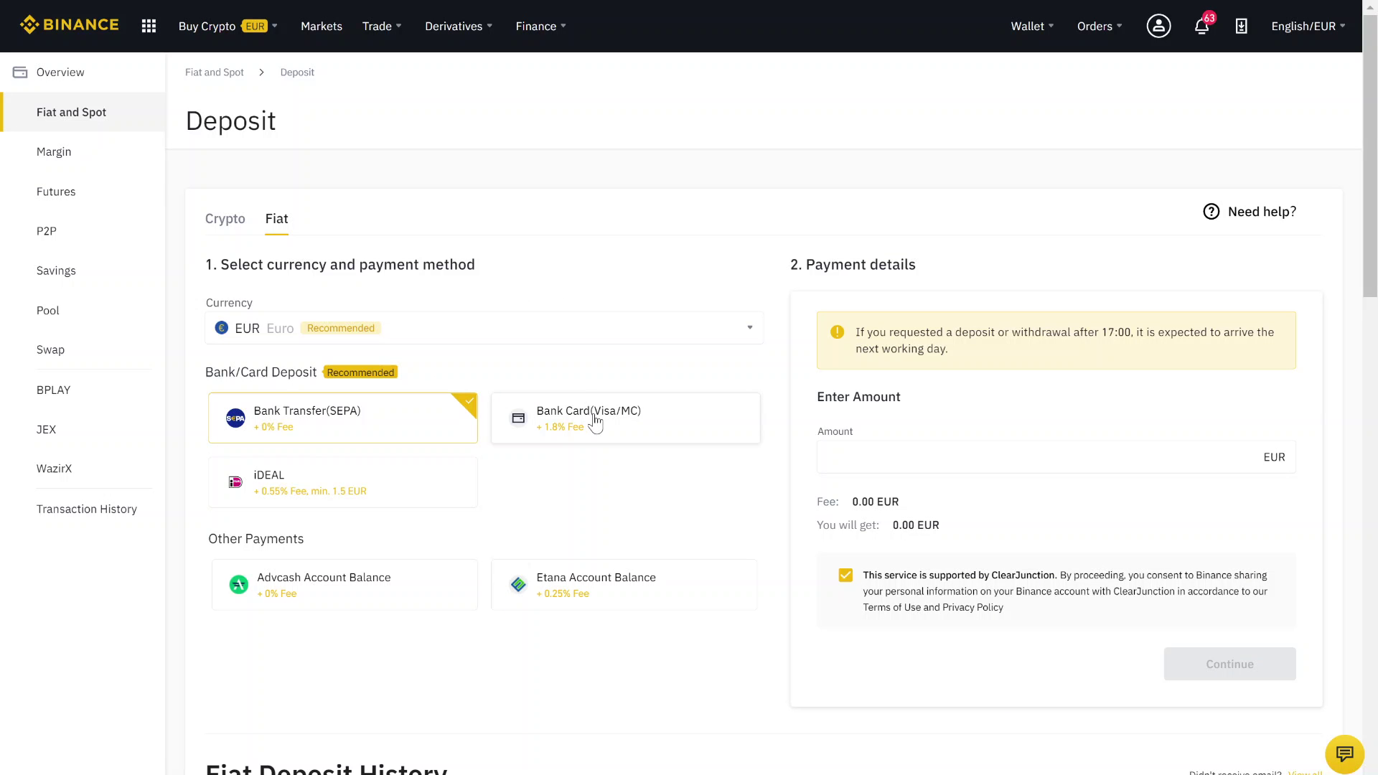
{"action": "left_click", "coordinate": [897, 457]}
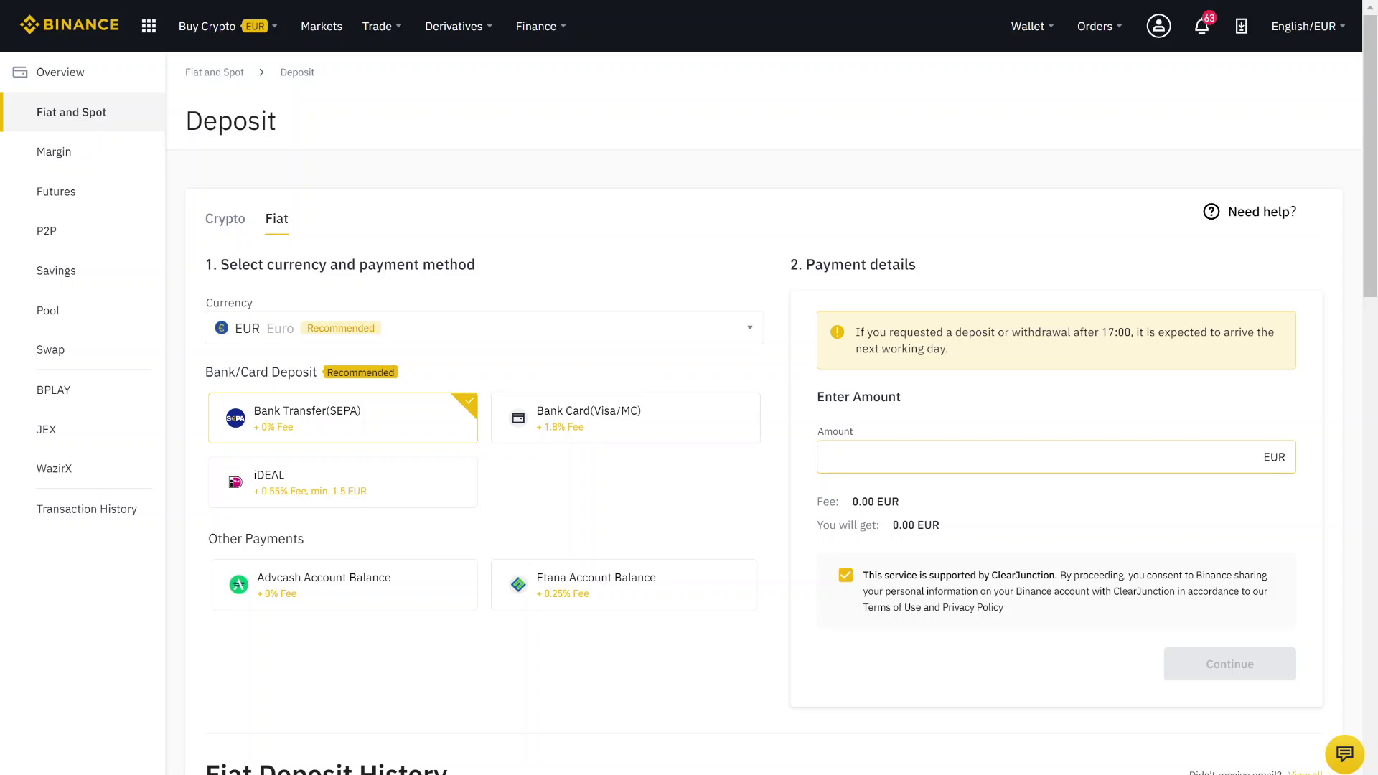
{"action": "type", "text": "500"}
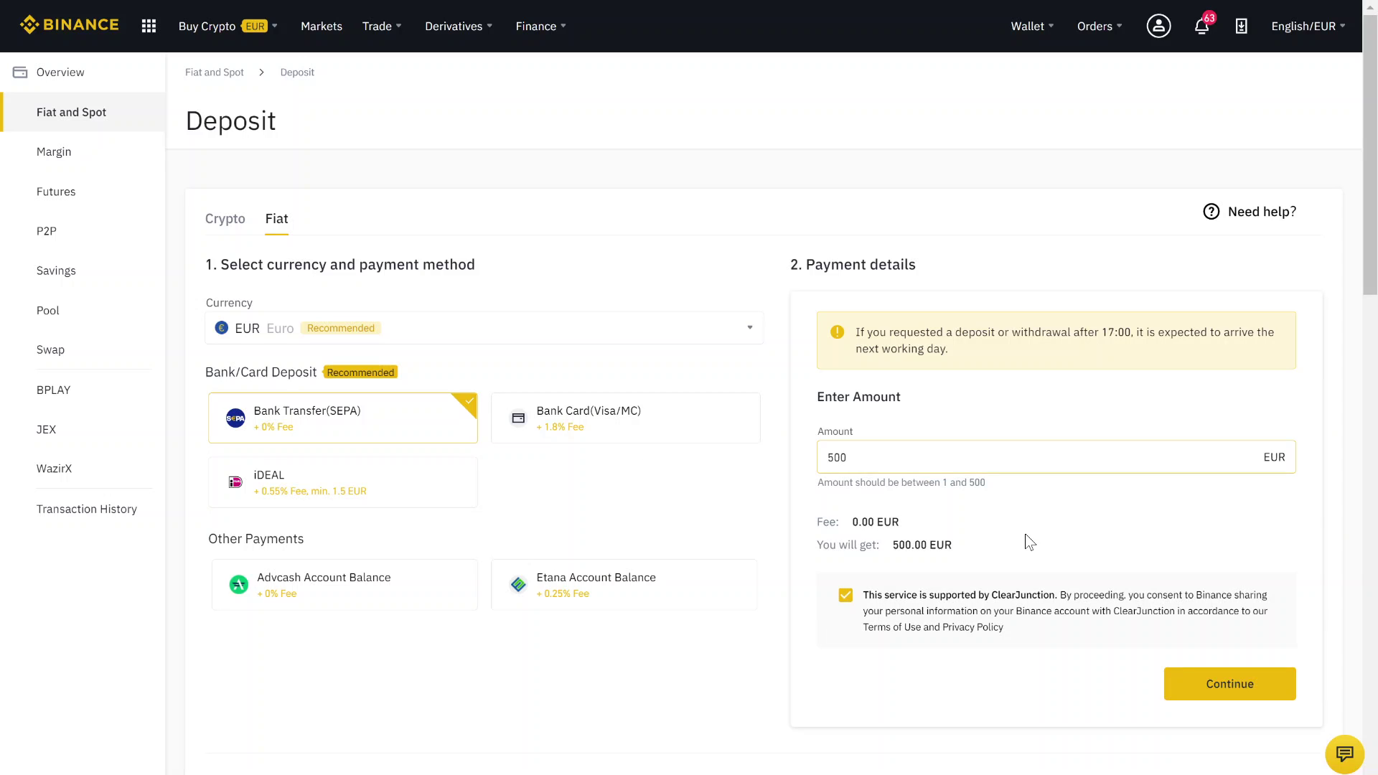
{"action": "scroll", "coordinate": [1025, 535], "scroll_direction": "down", "scroll_amount": 1}
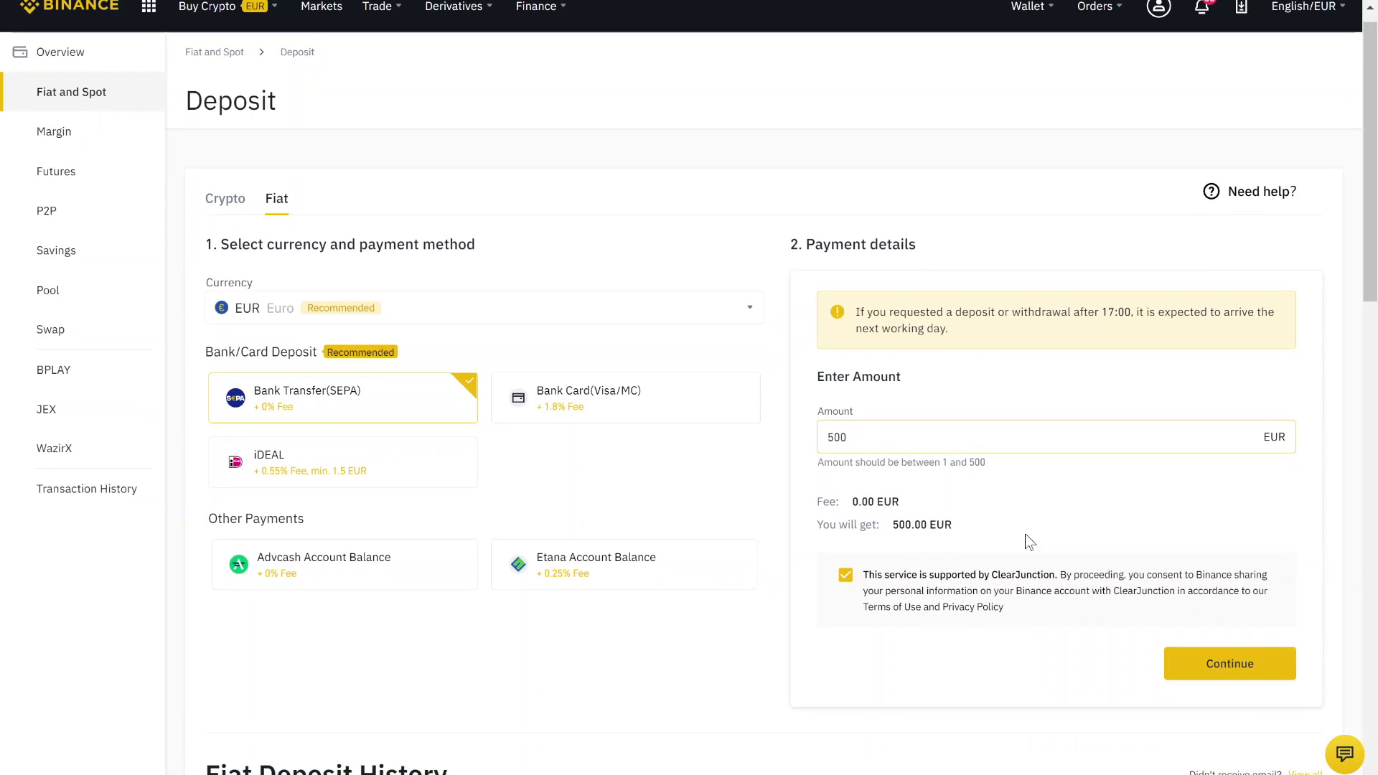
{"action": "left_click", "coordinate": [845, 576]}
{"action": "left_click", "coordinate": [846, 581]}
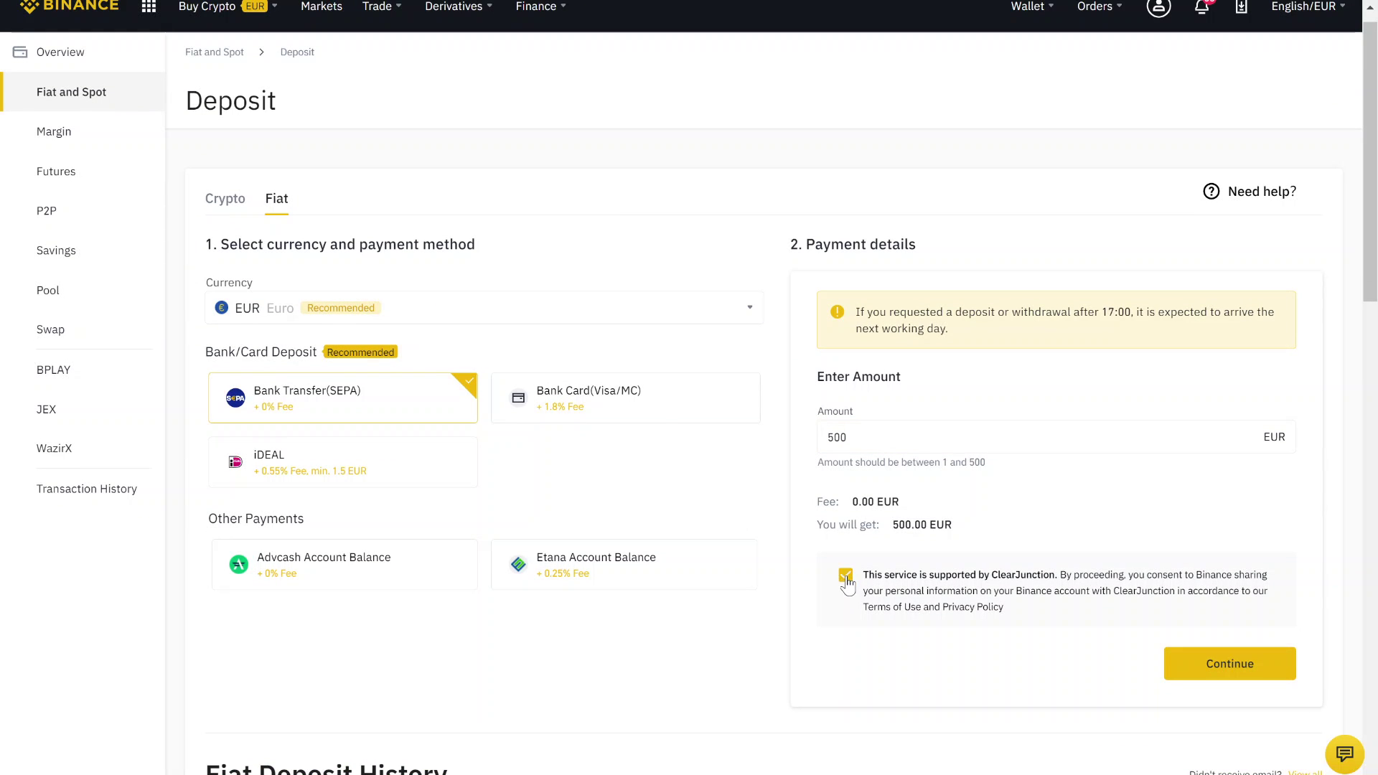
{"action": "left_click", "coordinate": [1210, 670]}
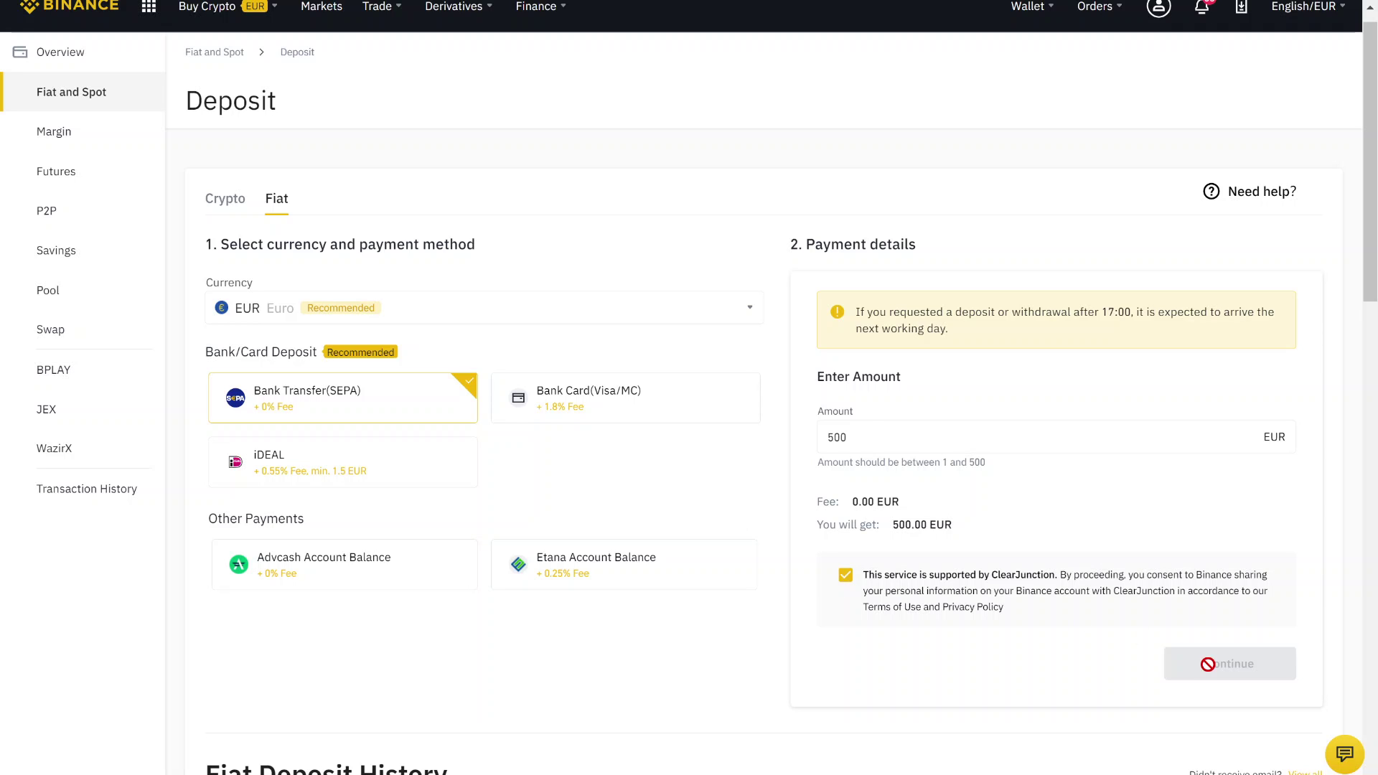
Step: Review the bank details, selecting the beneficiary name Binance and the IBAN for copying
{"action": "mouse_move", "coordinate": [836, 359]}
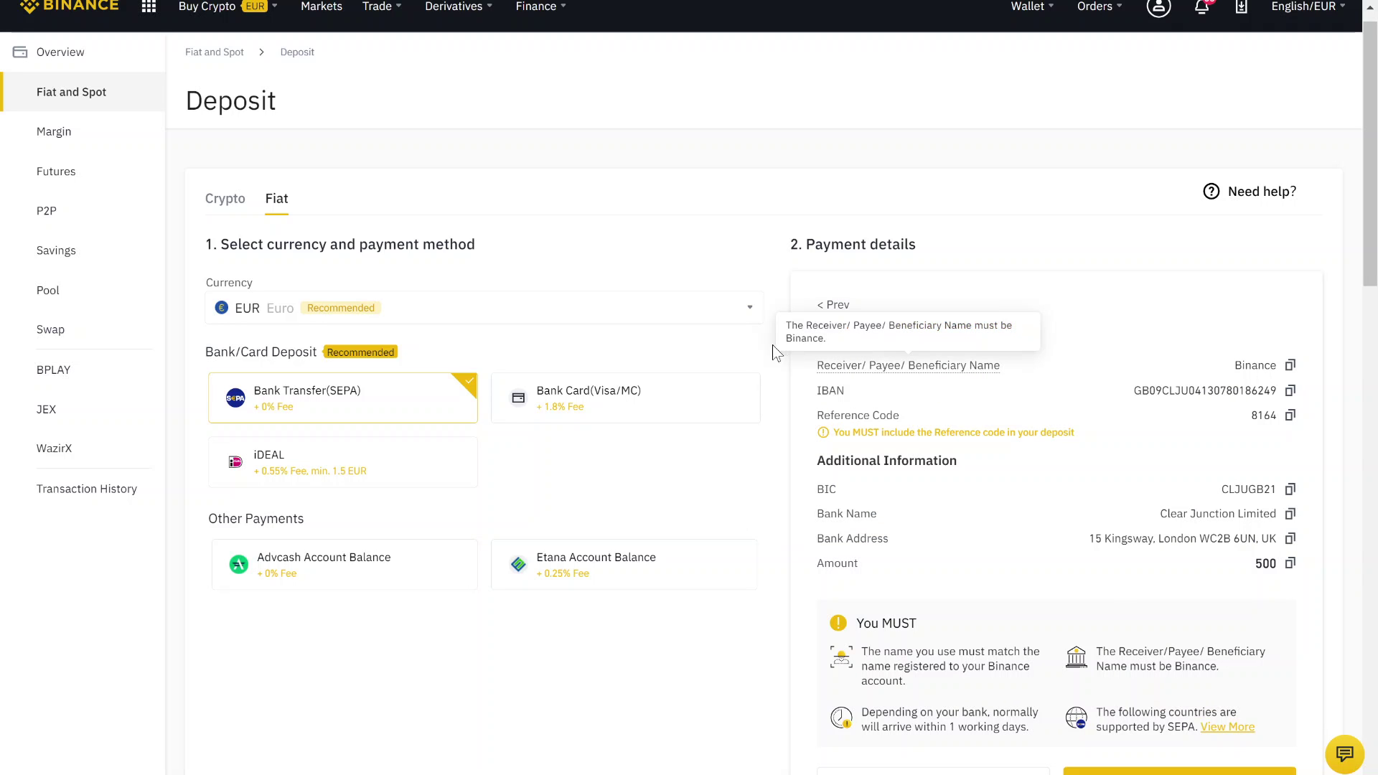
{"action": "left_click_drag", "start_coordinate": [817, 337], "coordinate": [905, 340]}
{"action": "left_click", "coordinate": [998, 346]}
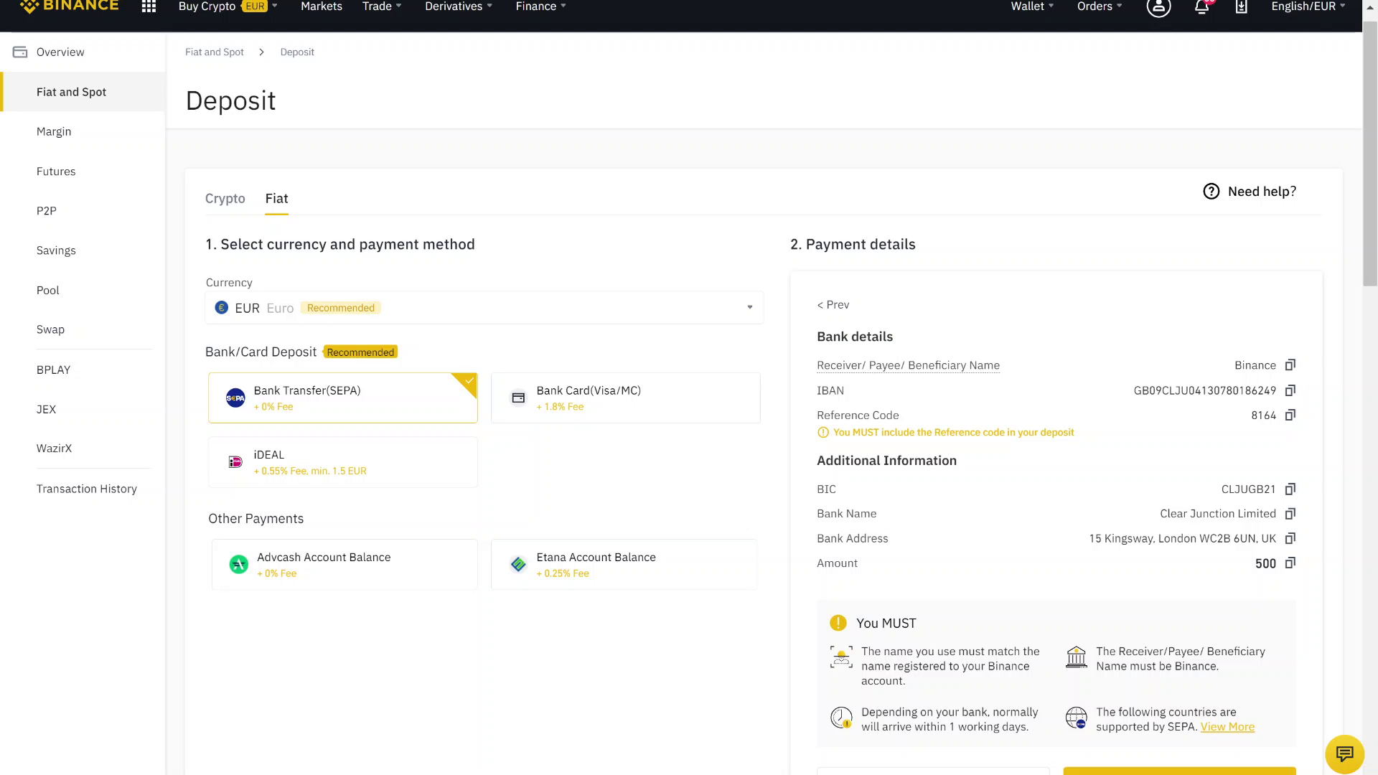
{"action": "double_click", "coordinate": [1255, 366]}
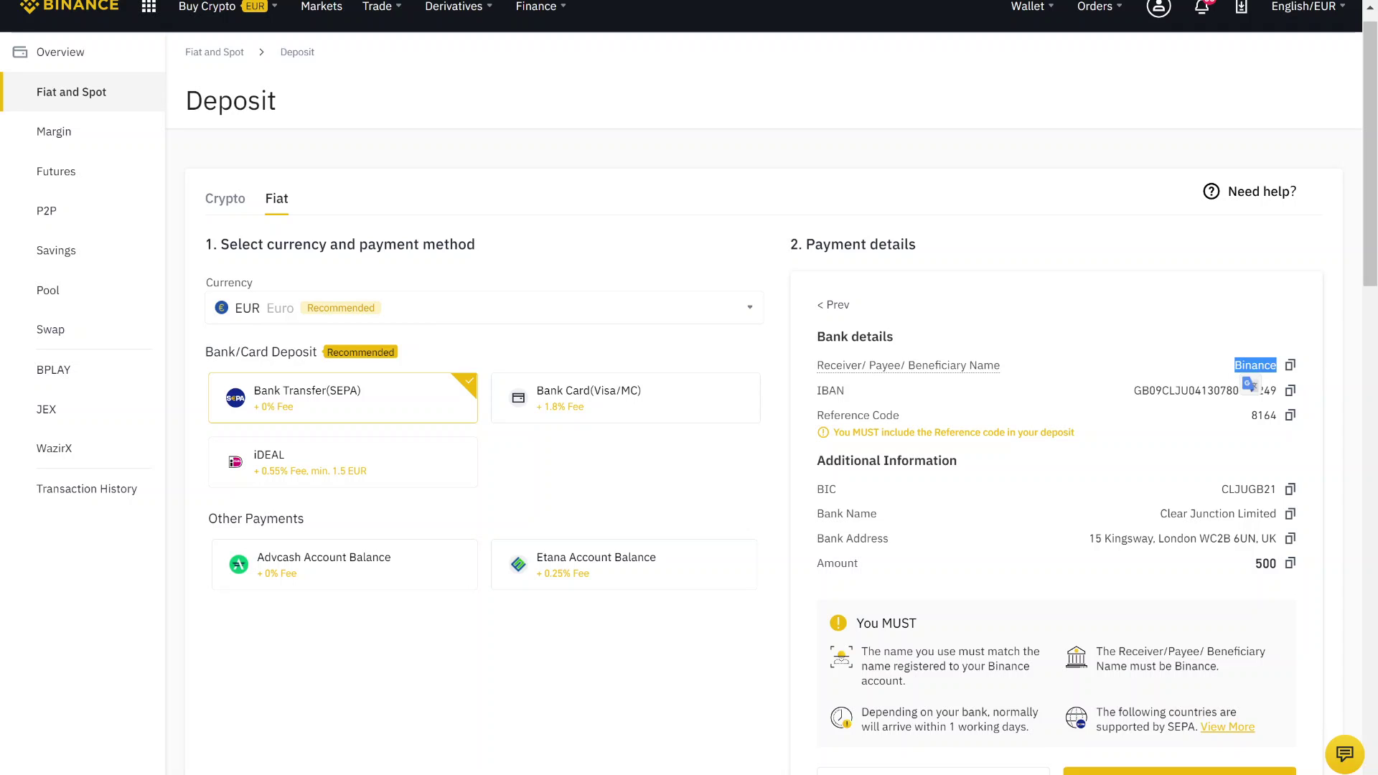
{"action": "double_click", "coordinate": [1206, 390]}
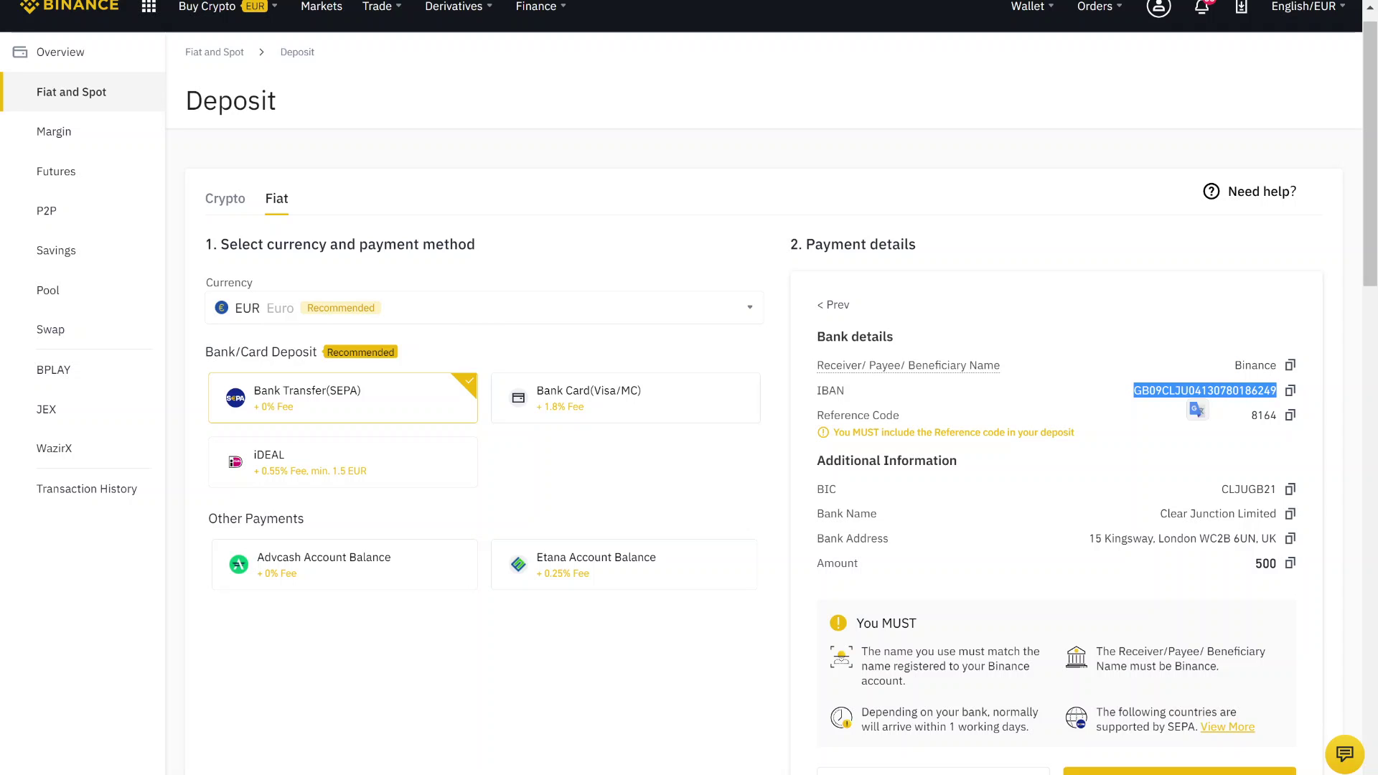
{"action": "left_click", "coordinate": [1206, 391]}
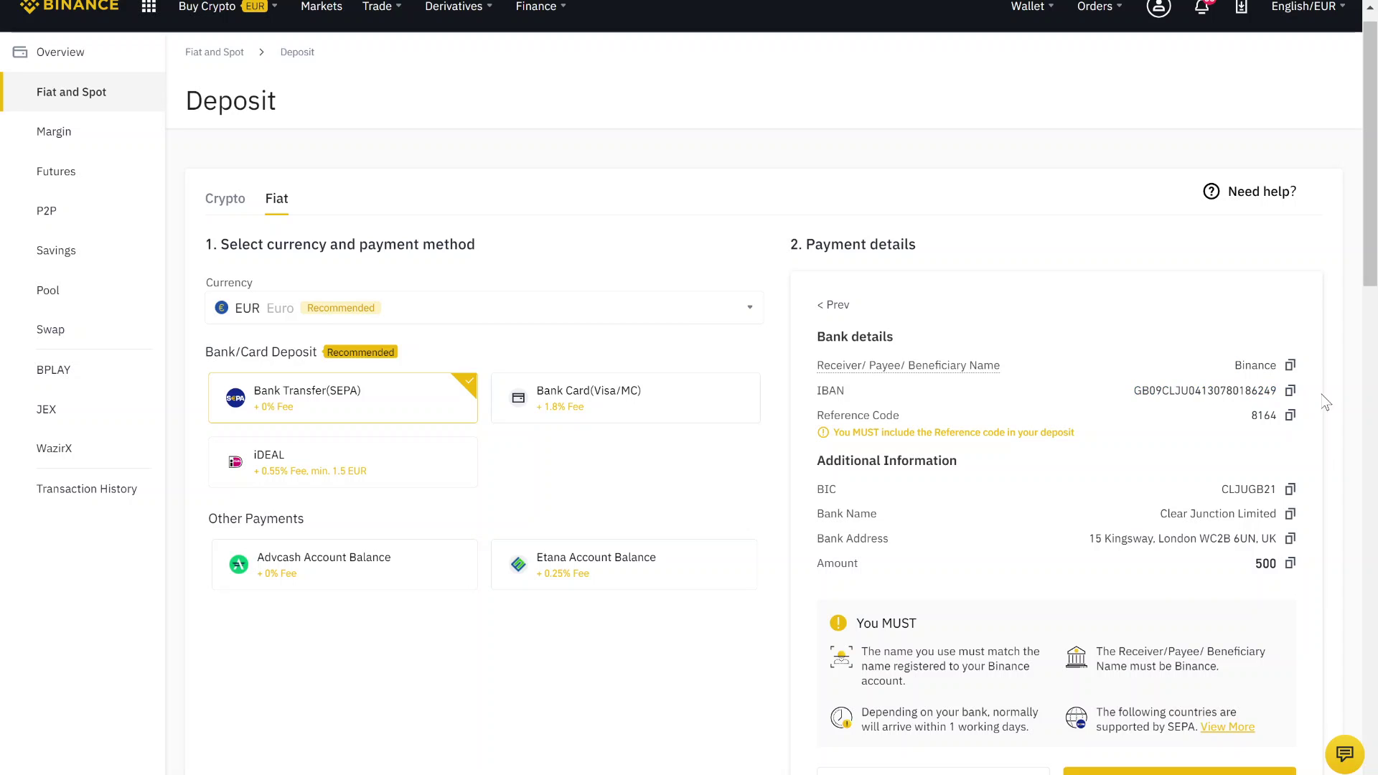
{"action": "scroll", "coordinate": [1336, 398], "scroll_direction": "up", "scroll_amount": 1}
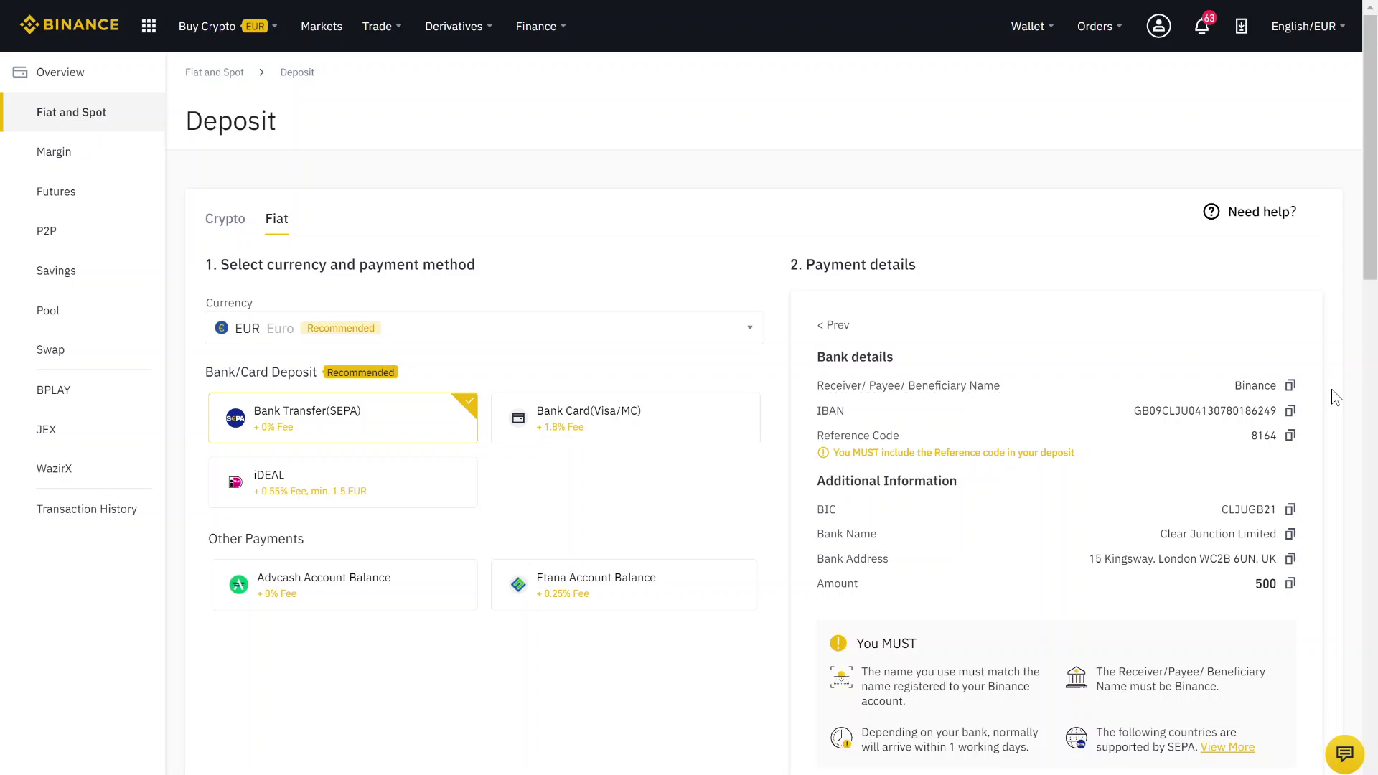
Step: Reopen the Fiat and Spot wallet, check the EUR balance, then search 'rip' for XRP Ripple
{"action": "mouse_move", "coordinate": [1031, 29]}
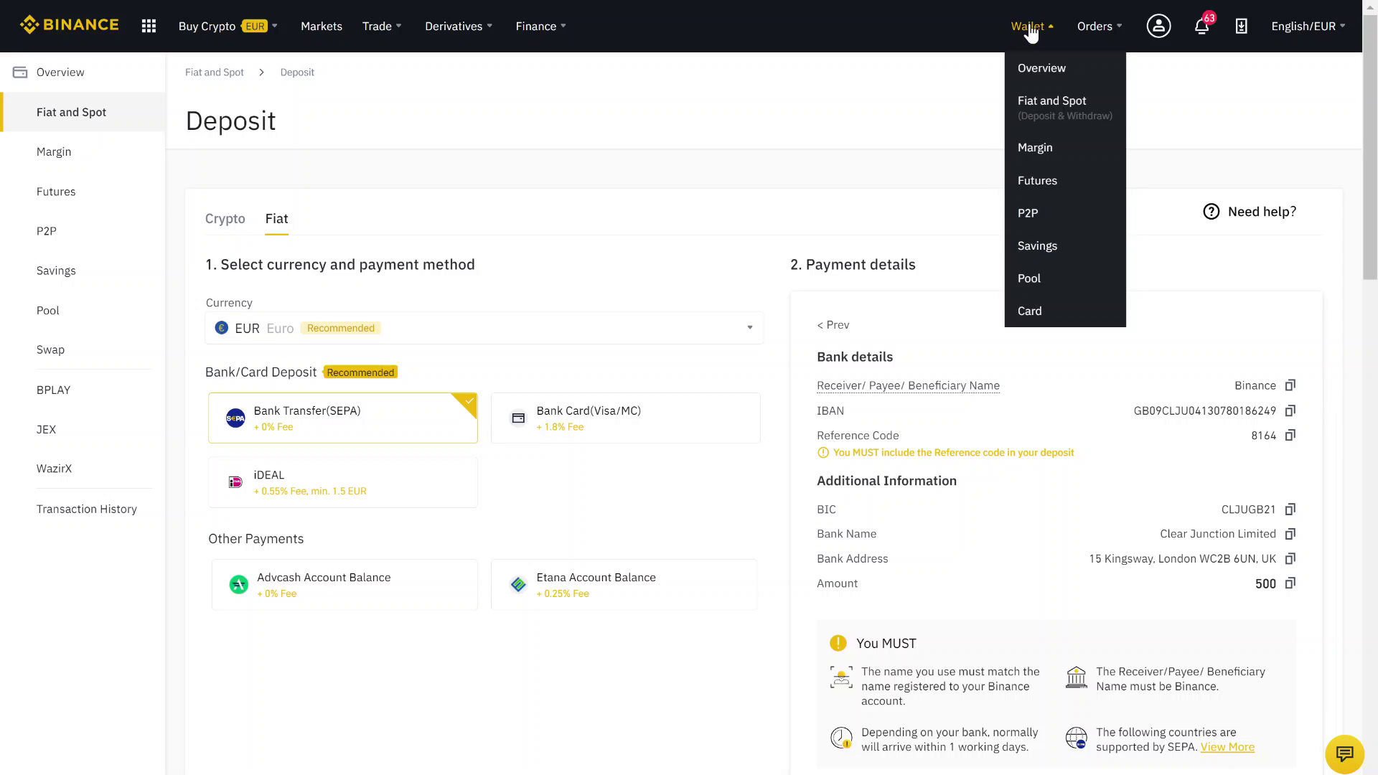
{"action": "left_click", "coordinate": [1036, 115]}
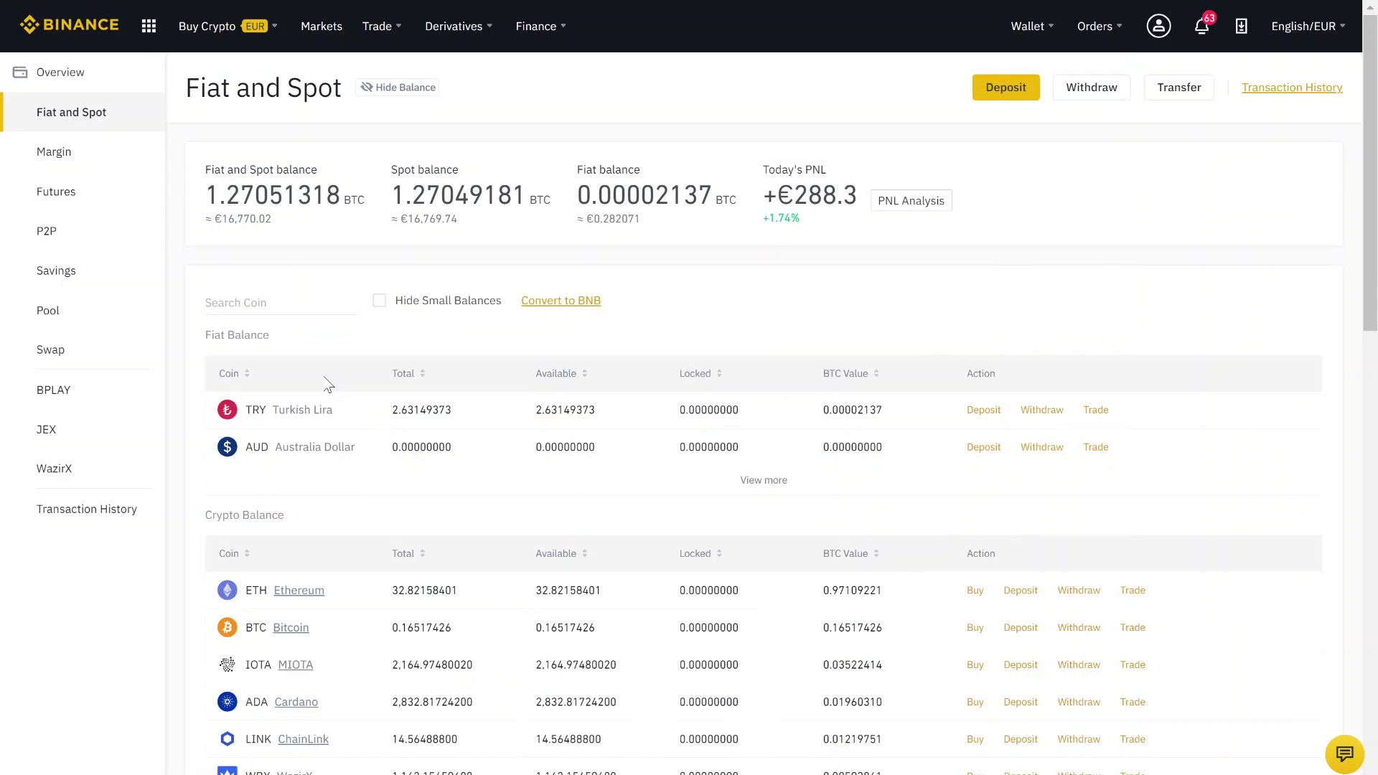
{"action": "left_click", "coordinate": [236, 302]}
{"action": "type", "text": "eur"}
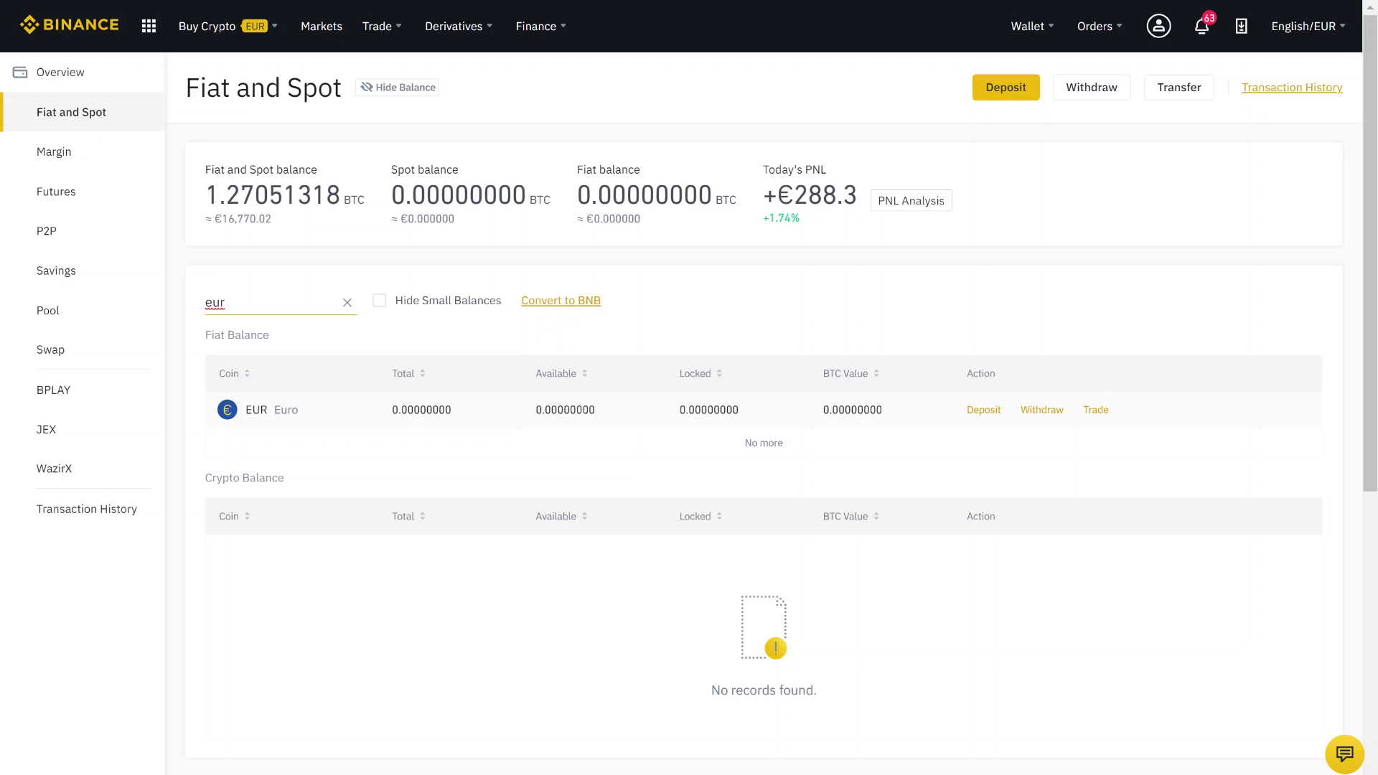
{"action": "key", "text": "BackSpace"}
{"action": "key", "text": "BackSpace"}
{"action": "key", "text": "BackSpace"}
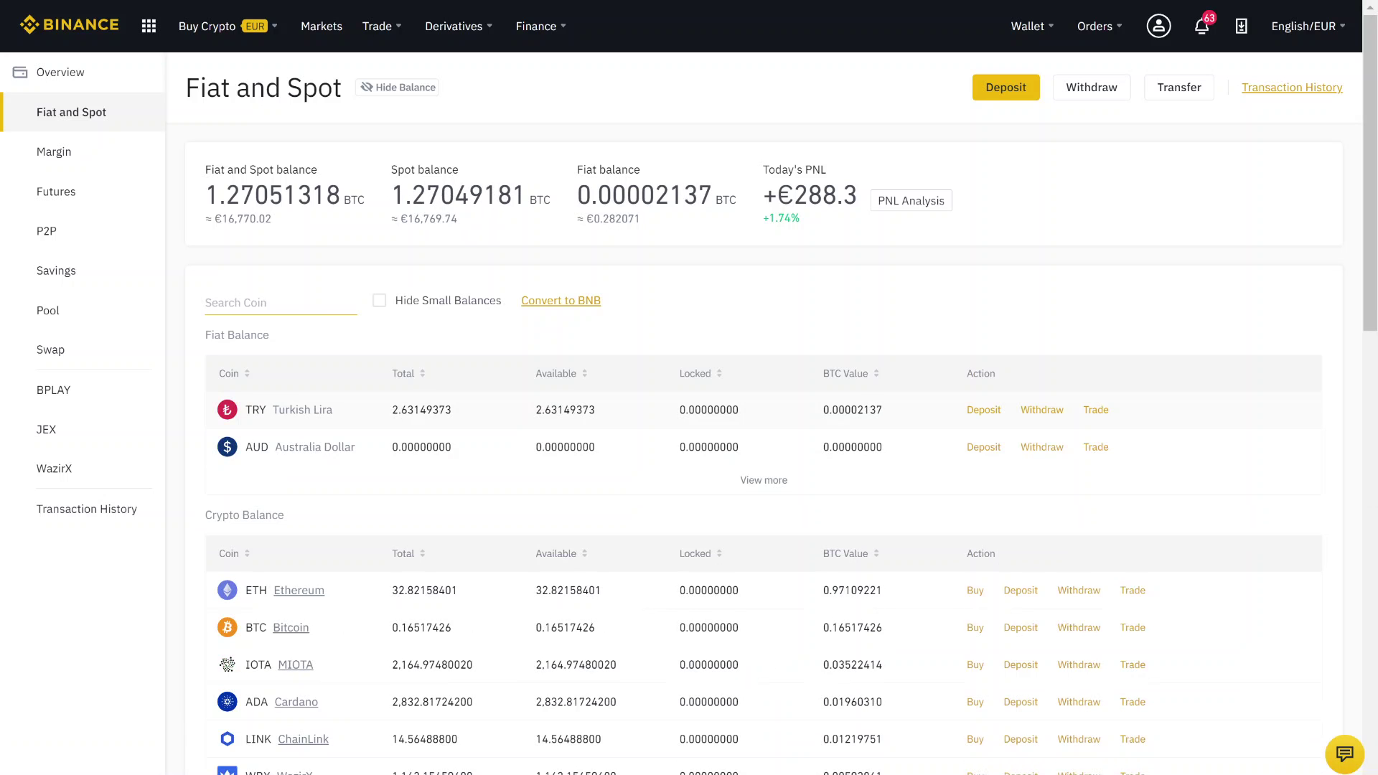
{"action": "type", "text": "rip"}
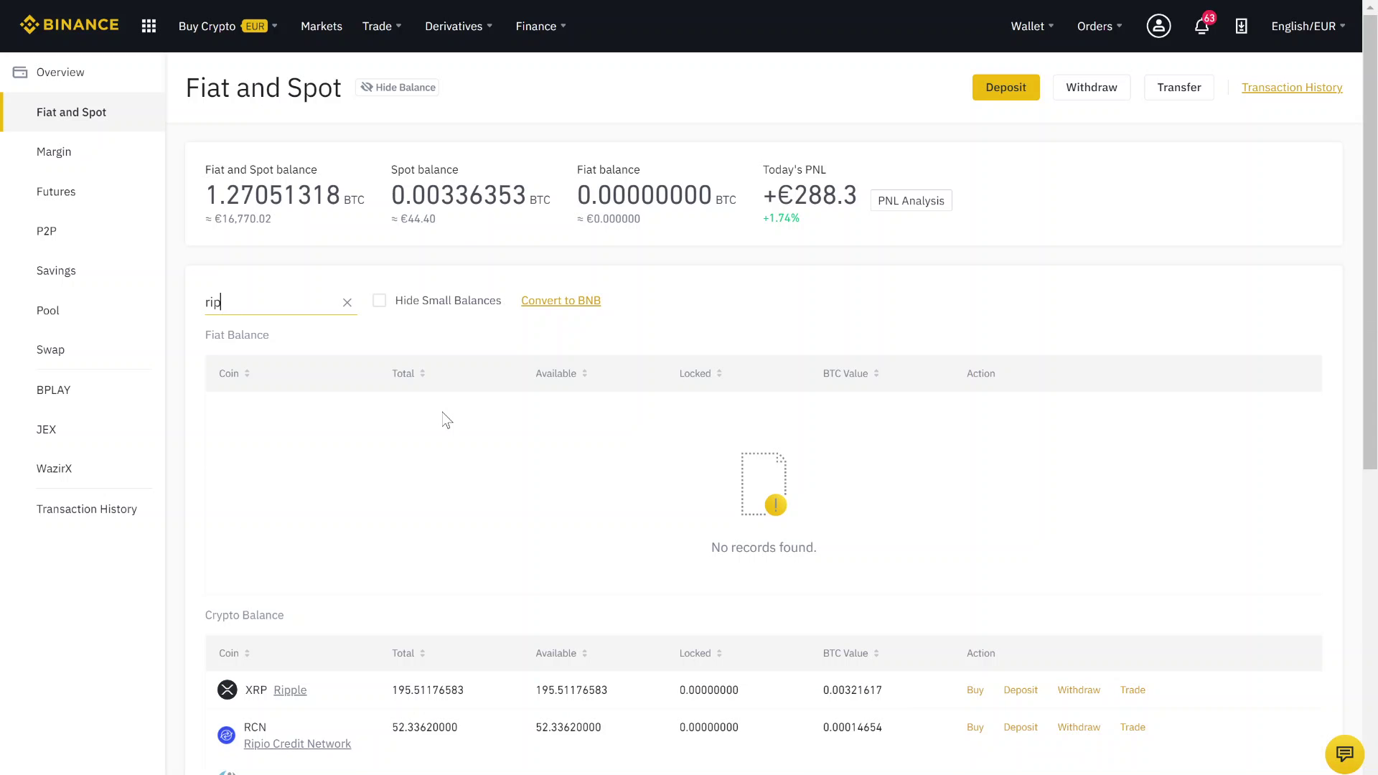
Step: Buy XRP from its wallet row, paying with EUR from the 0.00 EUR Cash Balance
{"action": "left_click", "coordinate": [973, 692]}
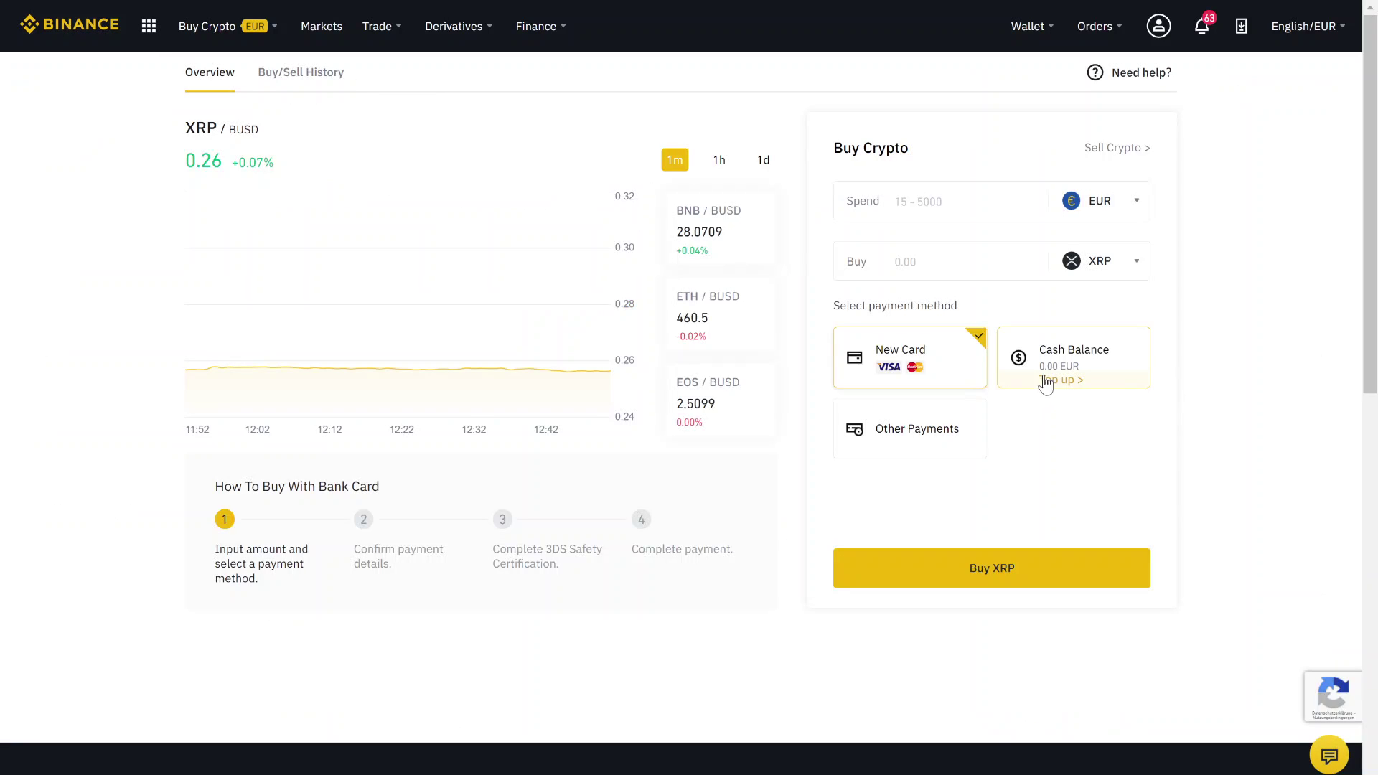
{"action": "left_click", "coordinate": [1104, 359]}
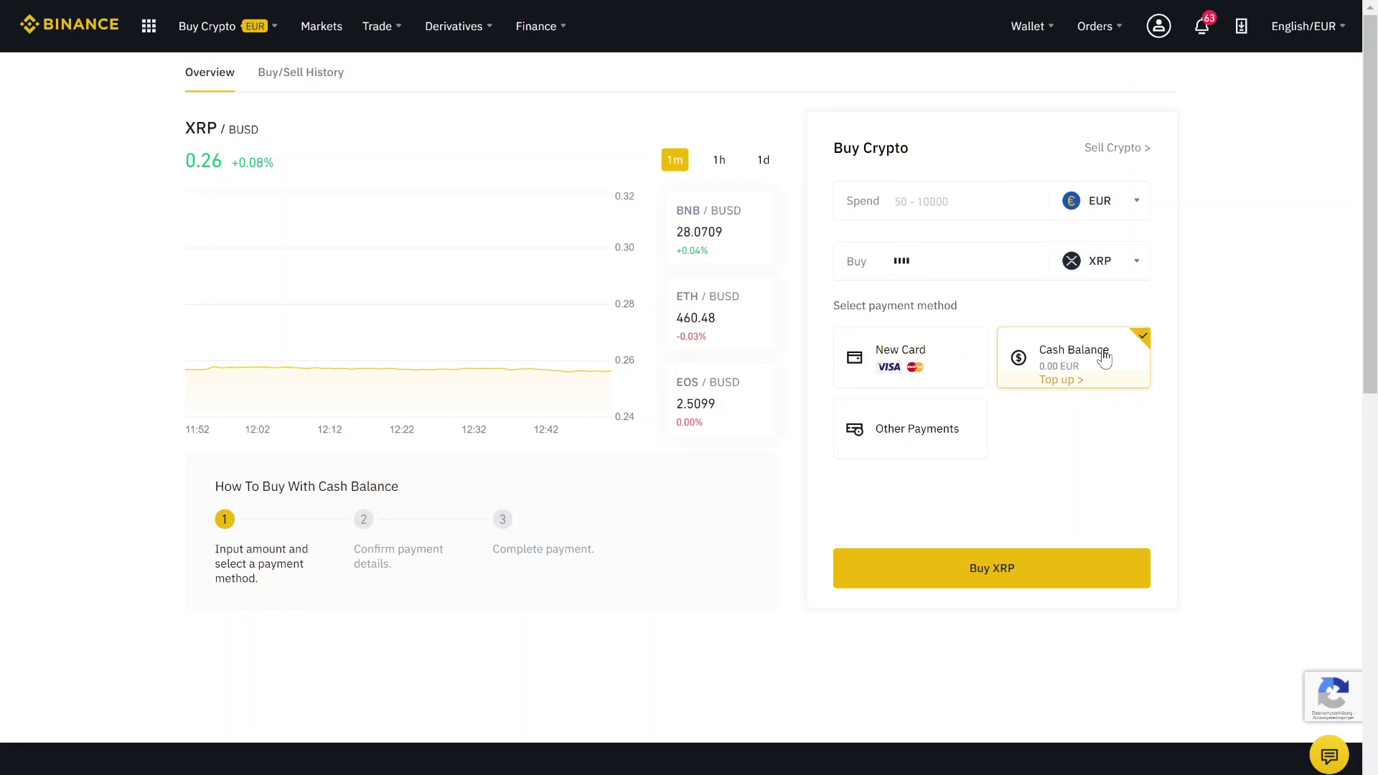
{"action": "left_click", "coordinate": [976, 203]}
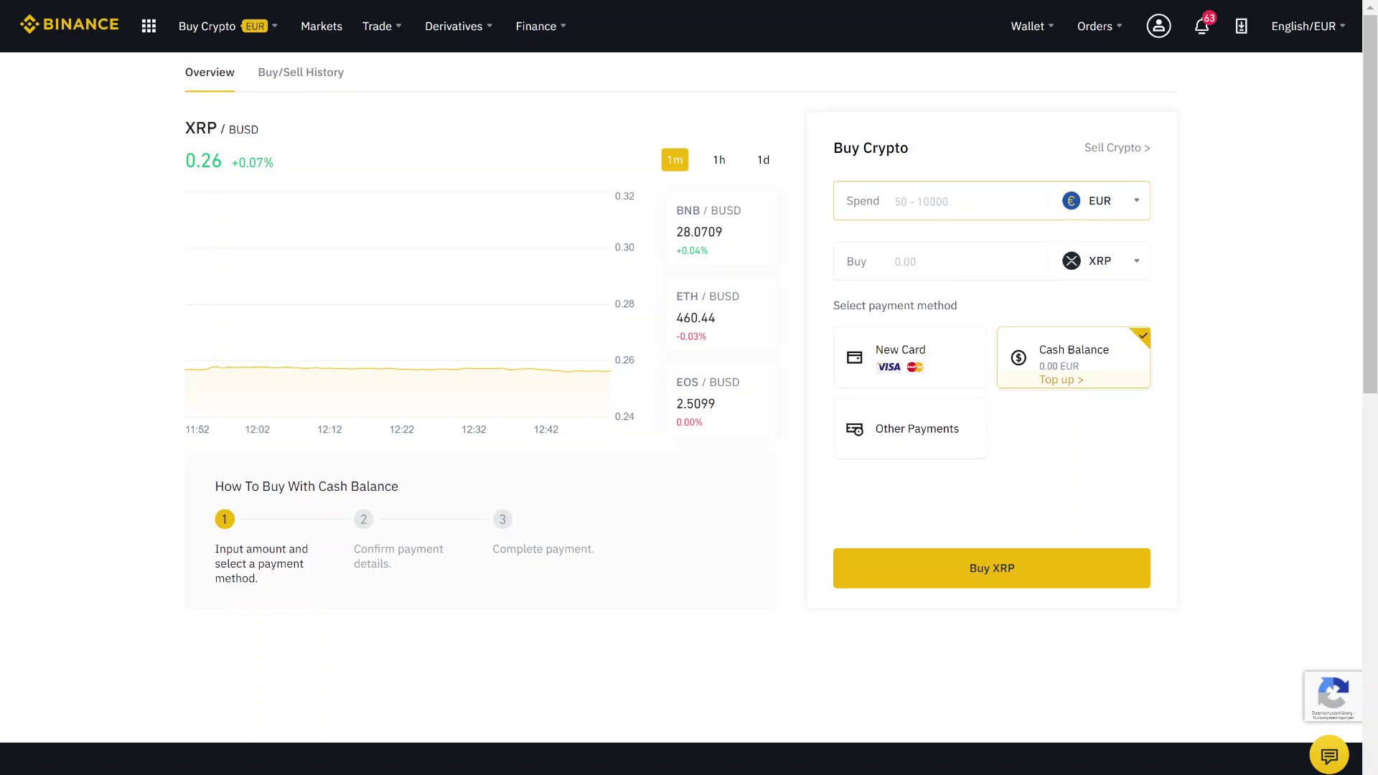